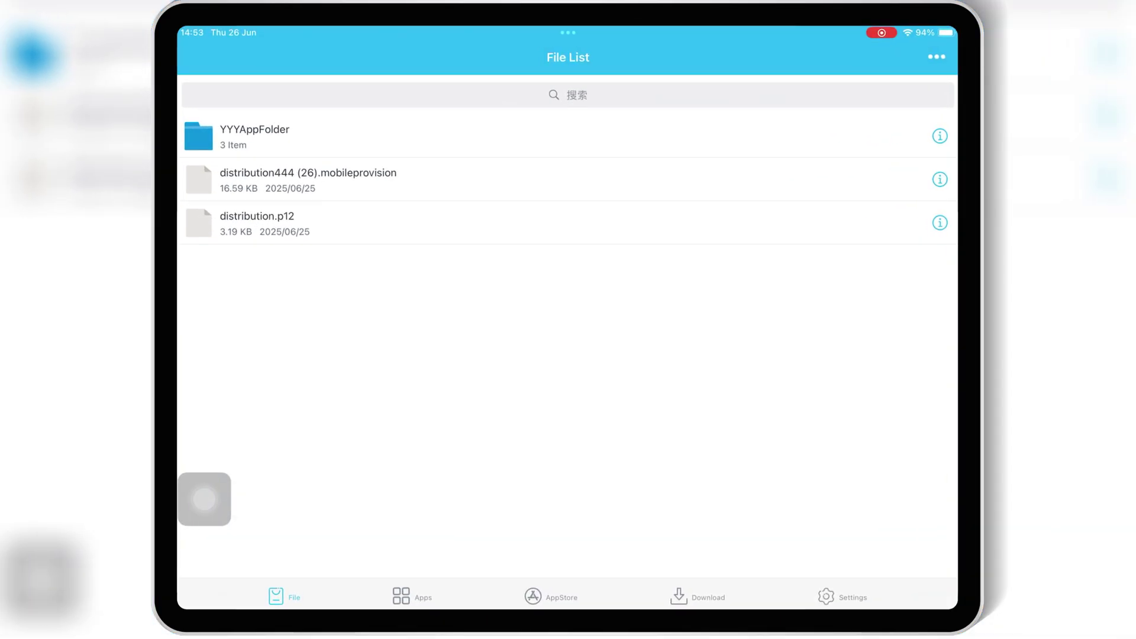
# Step: Leave ESign via Home and launch FlekSt0re to its app catalogue
pyautogui.click(205, 500)
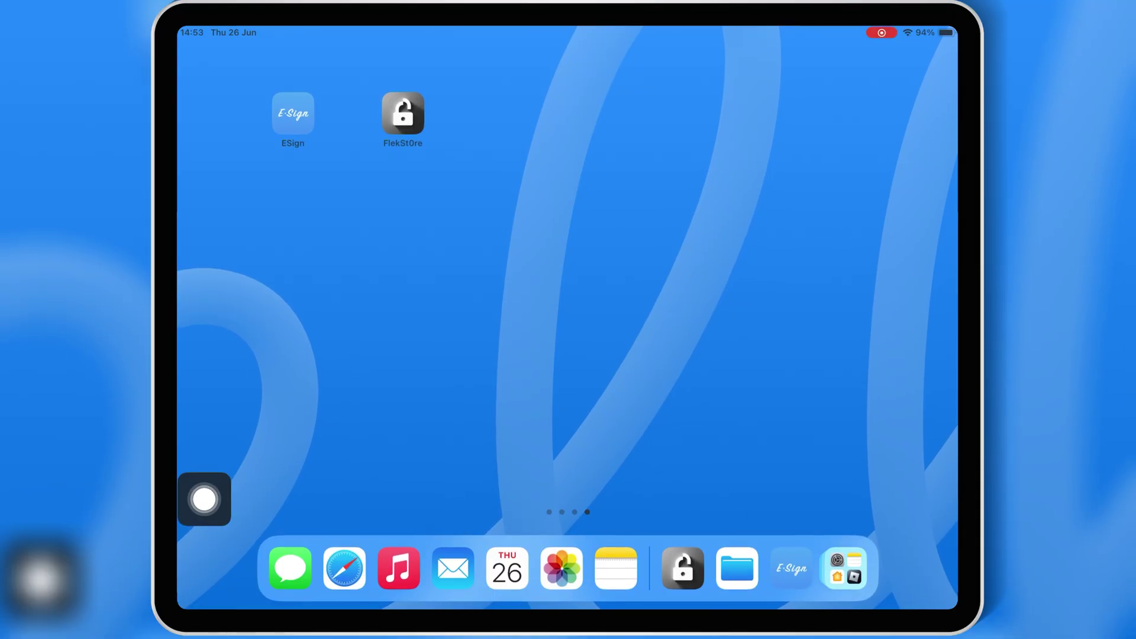
pyautogui.click(404, 113)
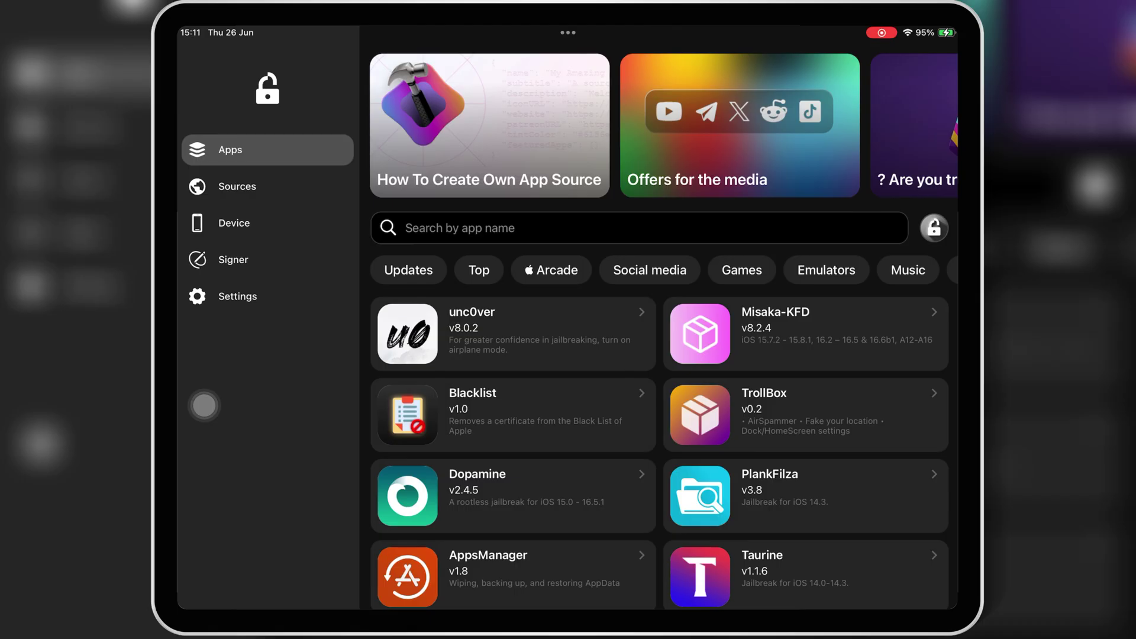
# Step: Review FlekSt0re's device page showing the active certificate and Premium Access details
pyautogui.click(237, 297)
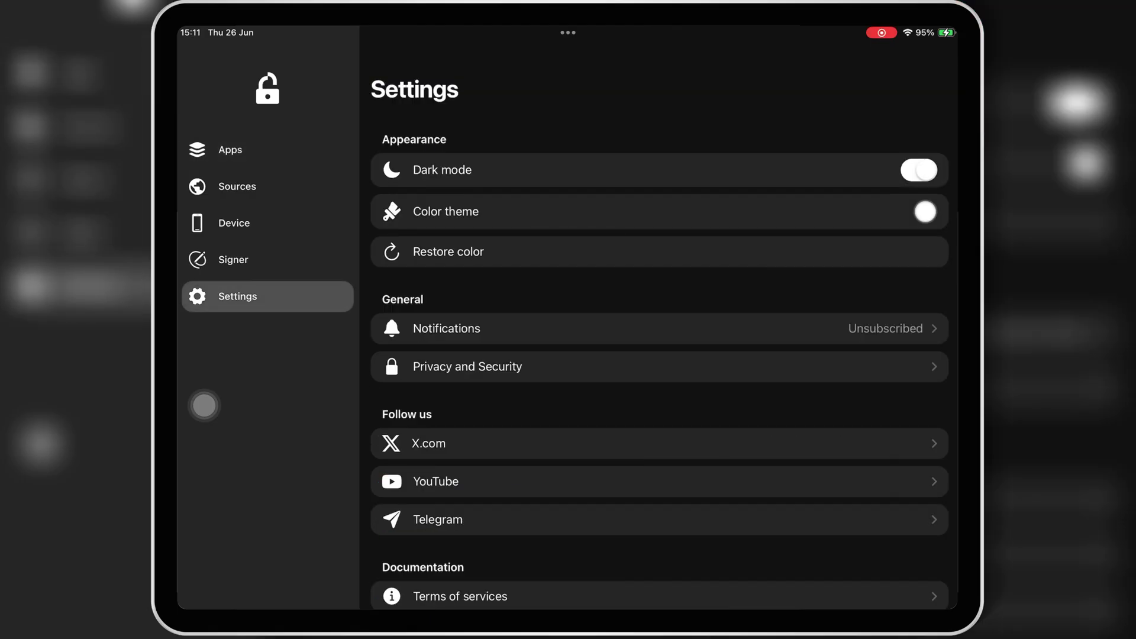
pyautogui.scroll(-3, 659, 355)
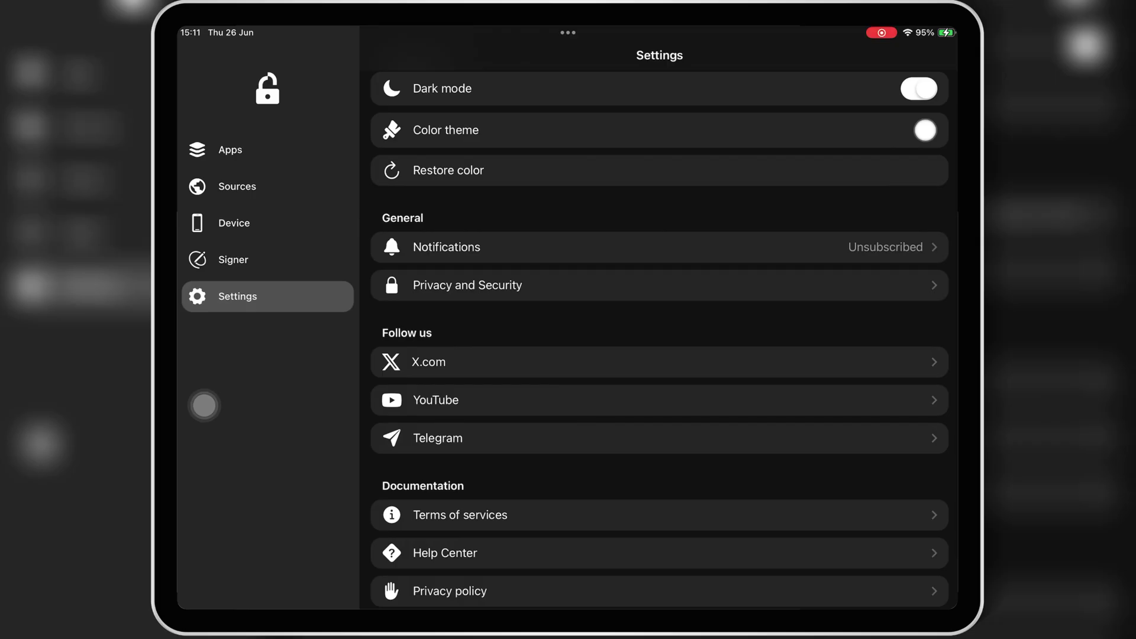
pyautogui.click(234, 223)
pyautogui.click(384, 55)
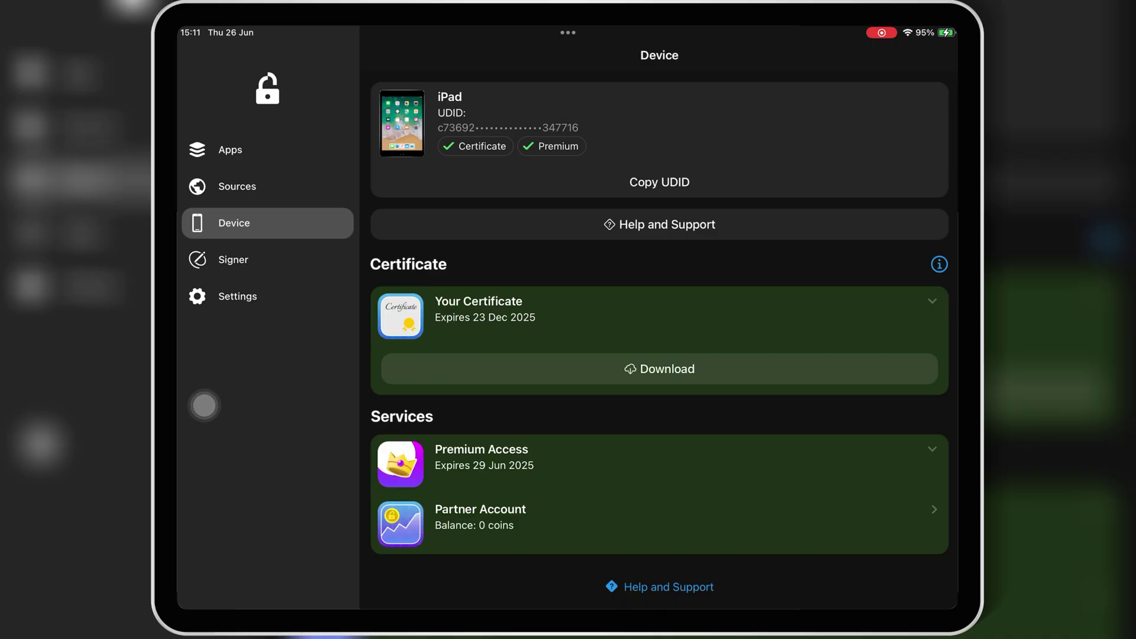
pyautogui.click(932, 449)
pyautogui.scroll(-8, 660, 355)
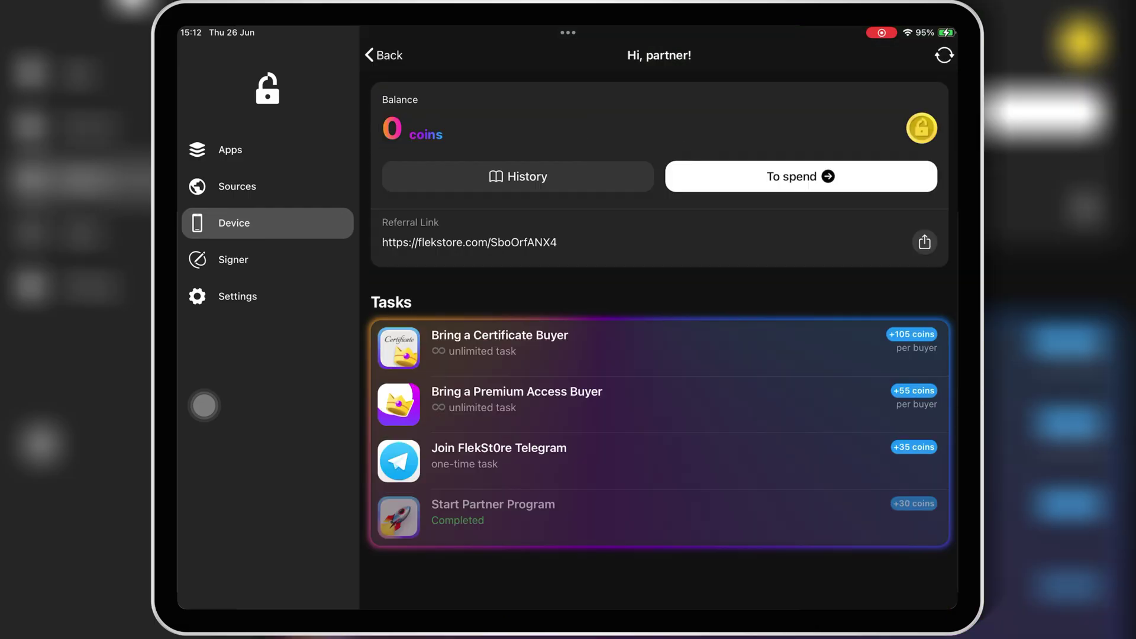
# Step: Check the app sources list, return to the catalogue, then leave FlekSt0re for ESign
pyautogui.click(238, 187)
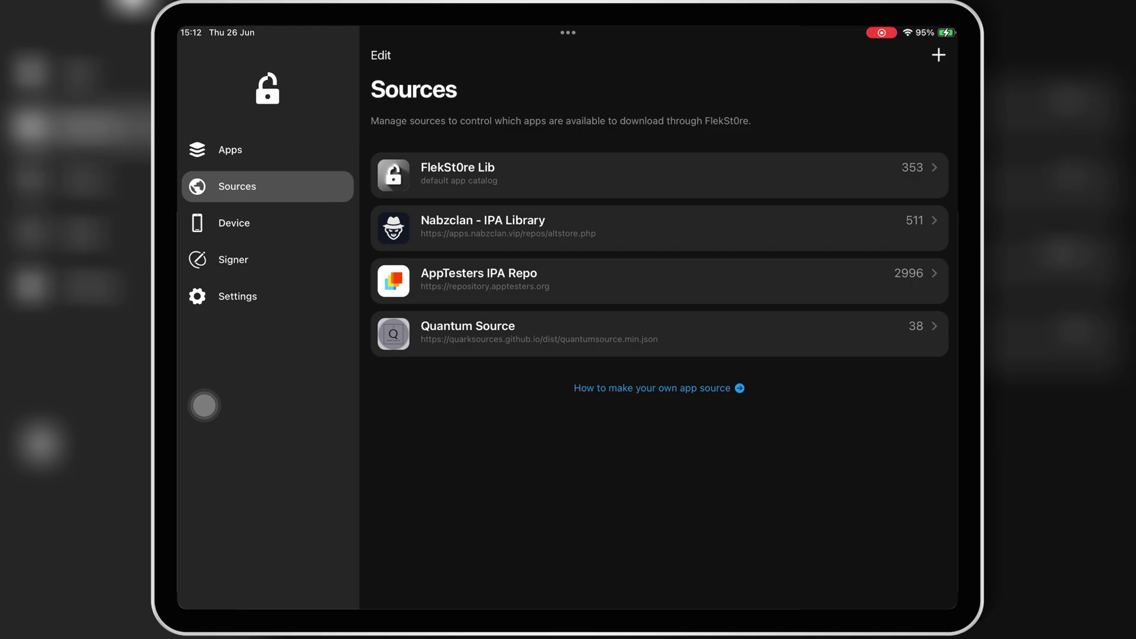
pyautogui.click(238, 296)
pyautogui.click(229, 149)
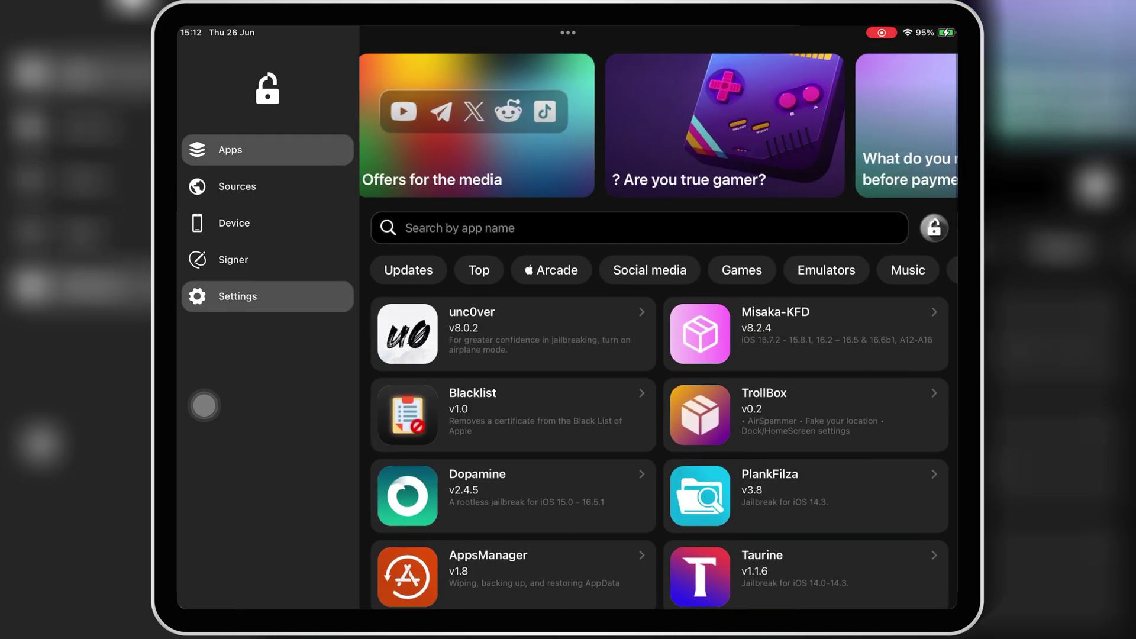
pyautogui.click(203, 500)
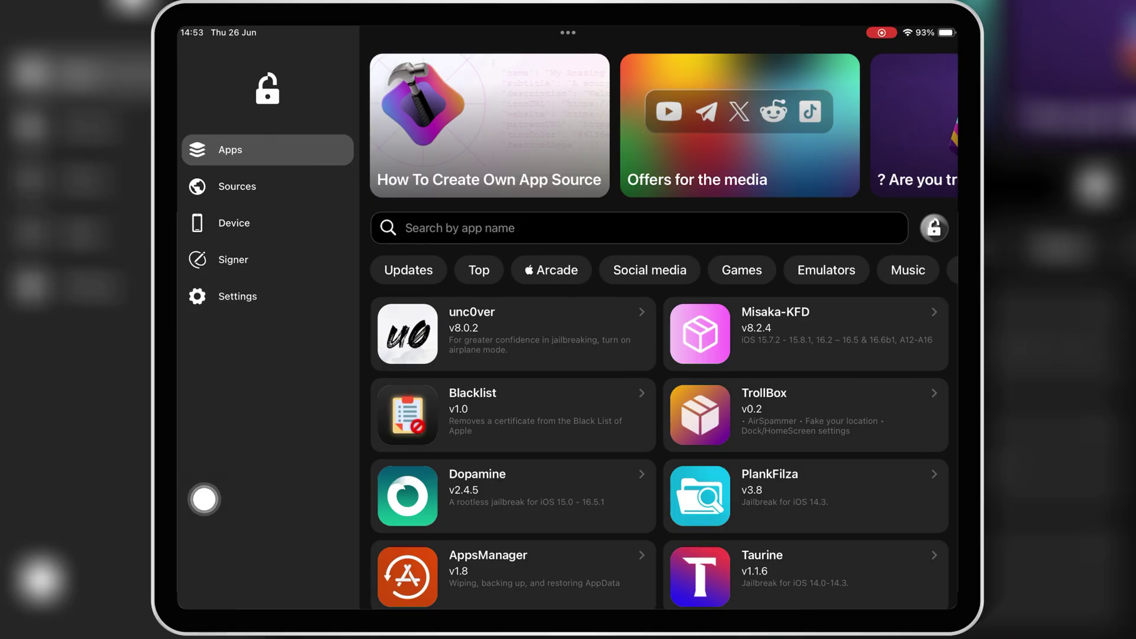
# Step: Import Delta-2.678.750.ipa from the iPad's Downloads folder into ESign's file list
pyautogui.click(293, 113)
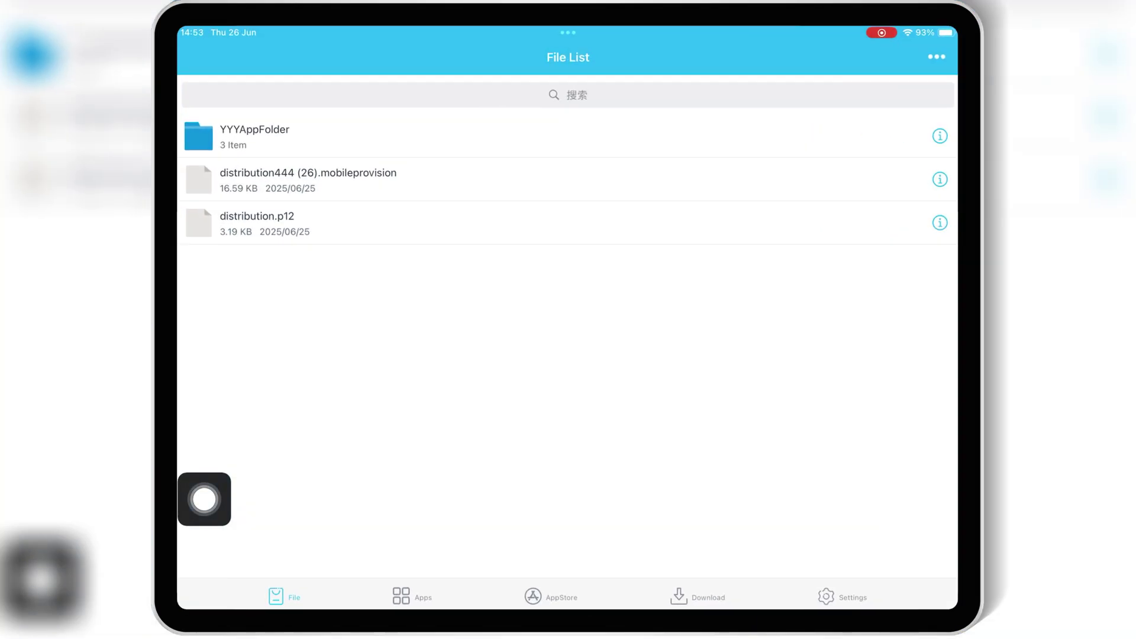
pyautogui.click(937, 57)
pyautogui.click(901, 131)
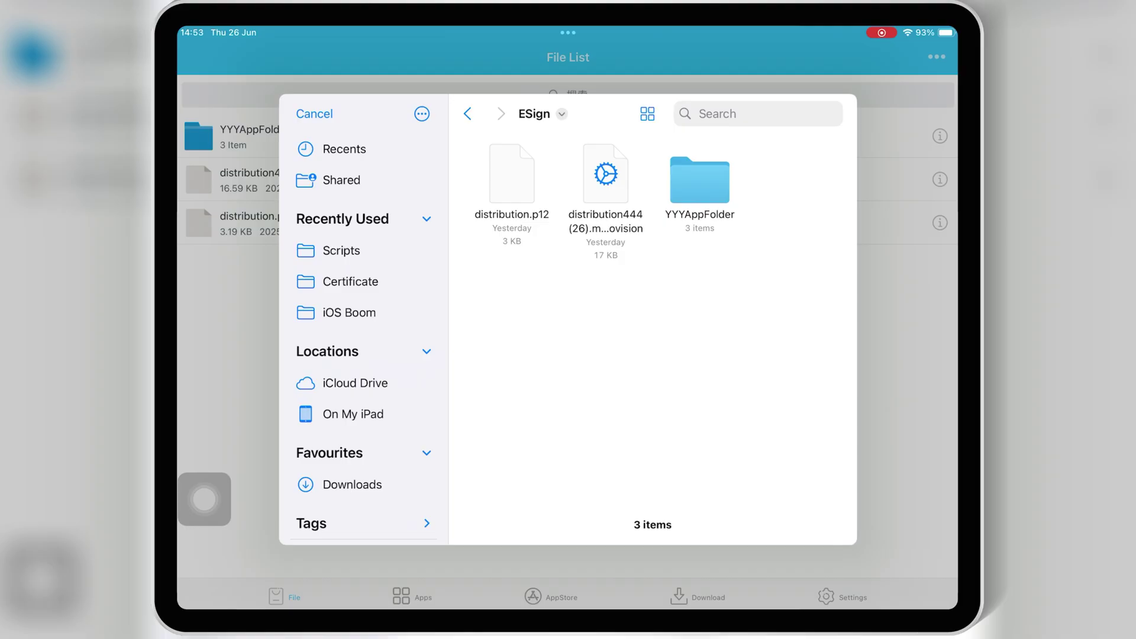
pyautogui.click(353, 414)
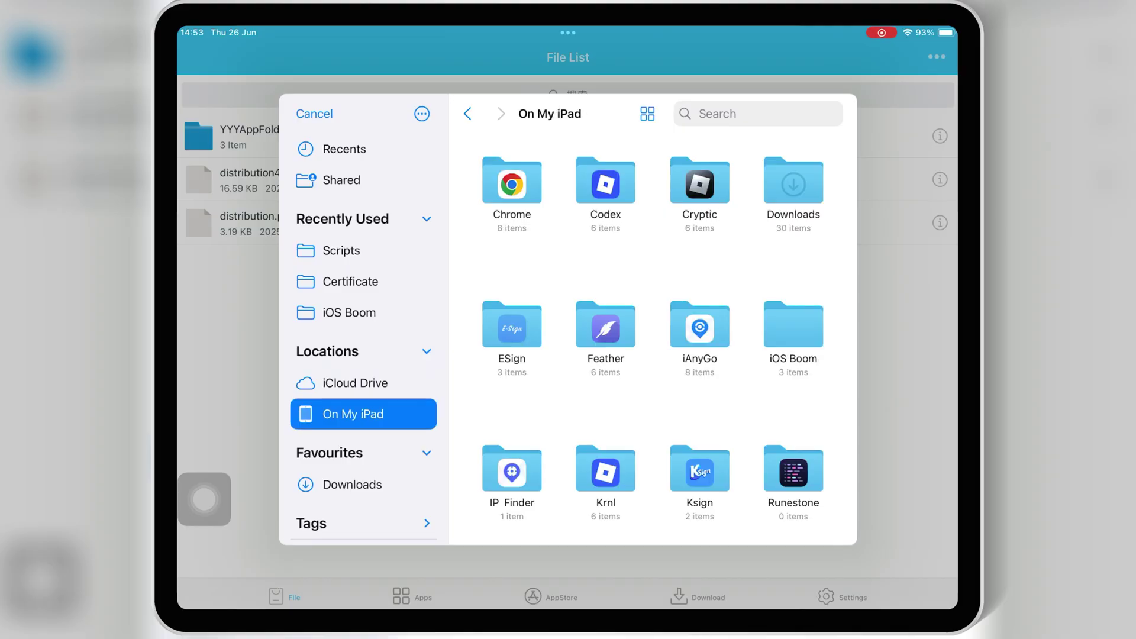
pyautogui.click(352, 484)
pyautogui.scroll(-5, 653, 338)
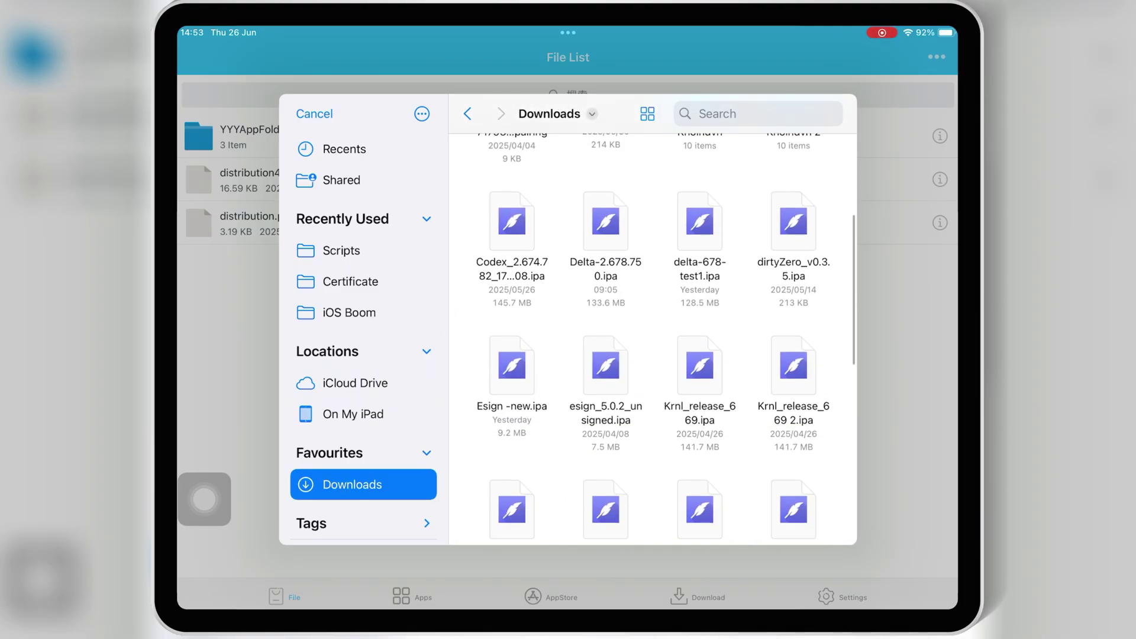
pyautogui.click(606, 222)
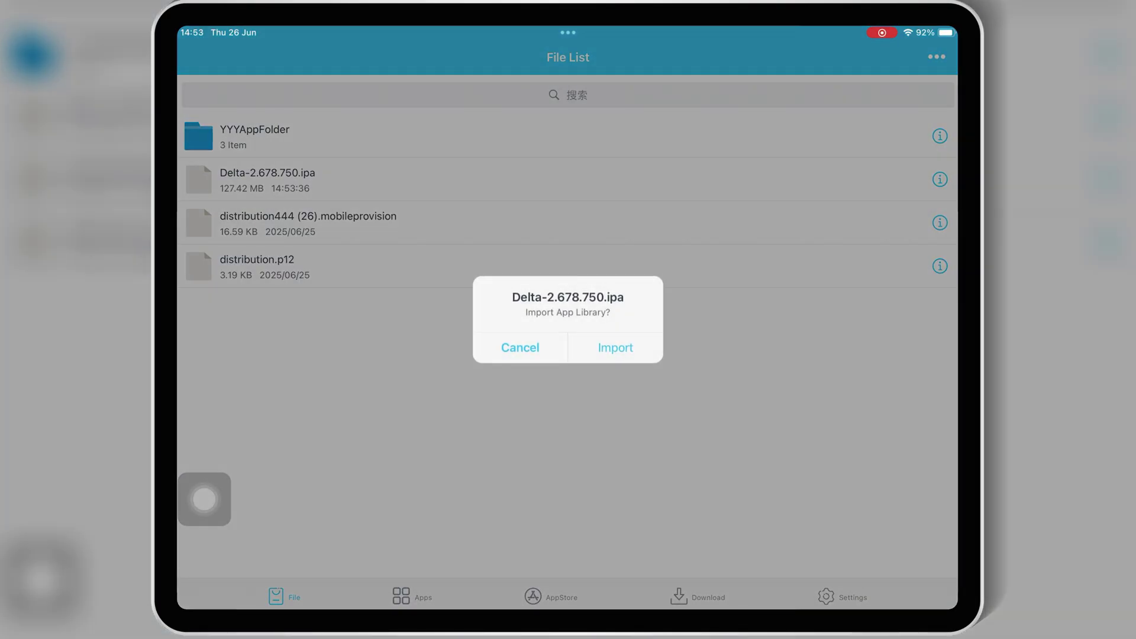
# Step: Import Delta into the library, attempt its install, and dismiss the 'Unable to Install' alert
pyautogui.click(613, 345)
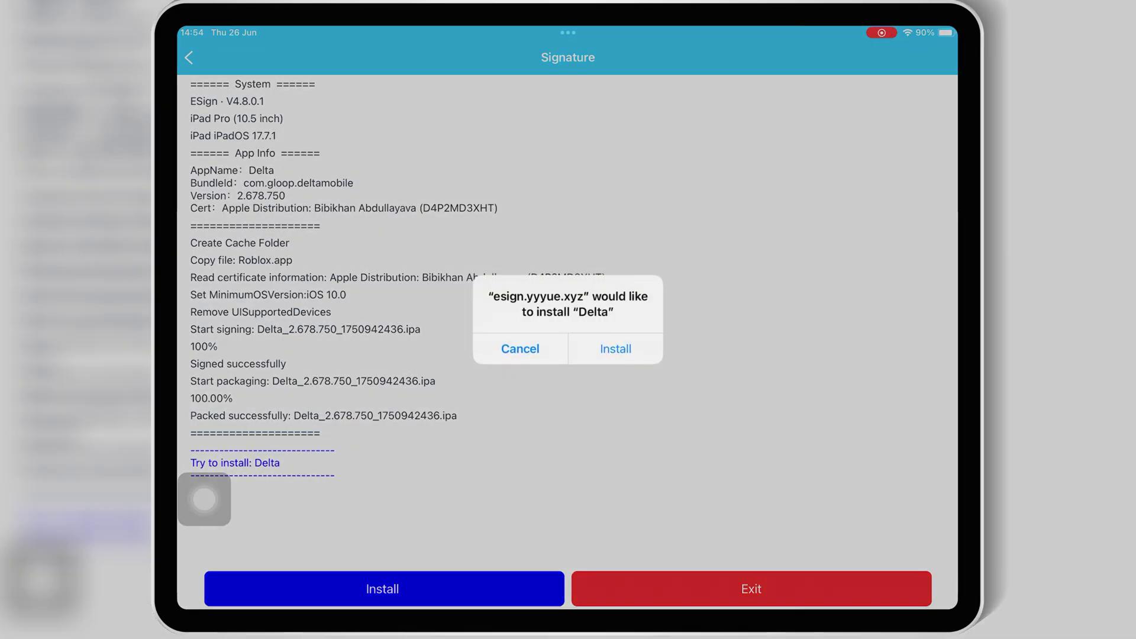
pyautogui.click(685, 348)
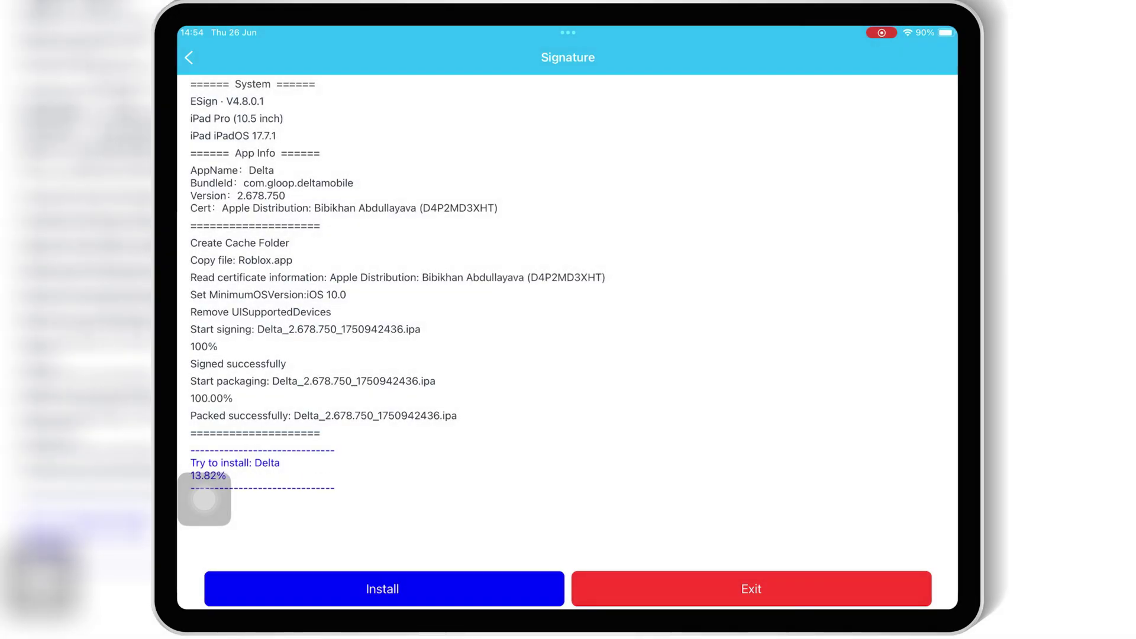
pyautogui.click(204, 499)
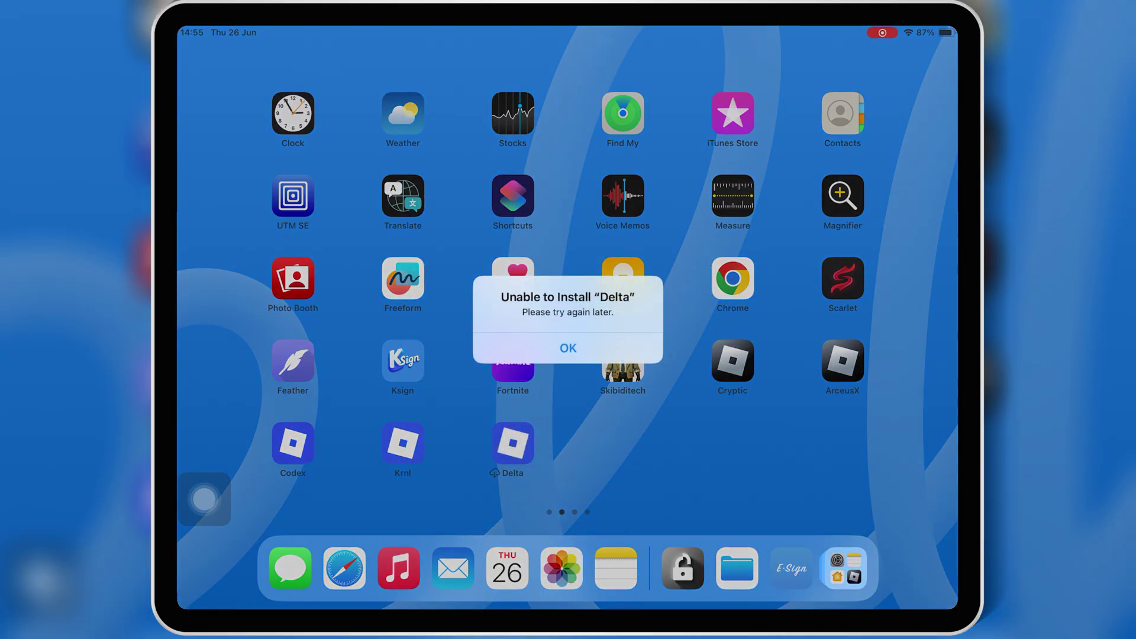
pyautogui.click(568, 347)
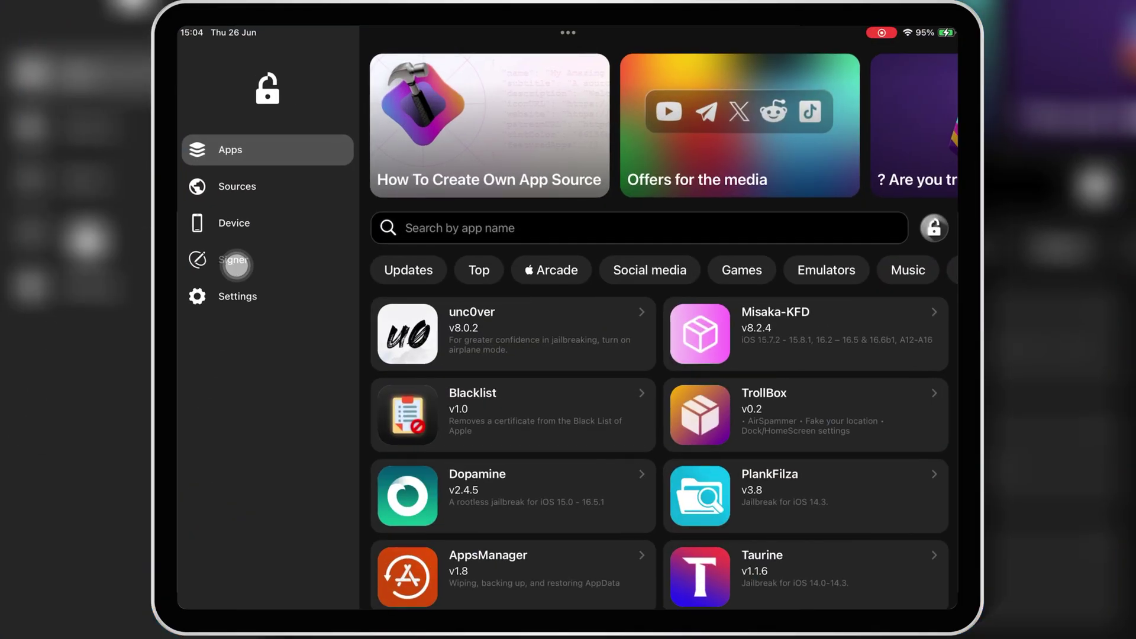
# Step: Load delta-678-test1.ipa from Downloads into FlekSt0re's Signer as Roblox v2.678.750
pyautogui.click(233, 259)
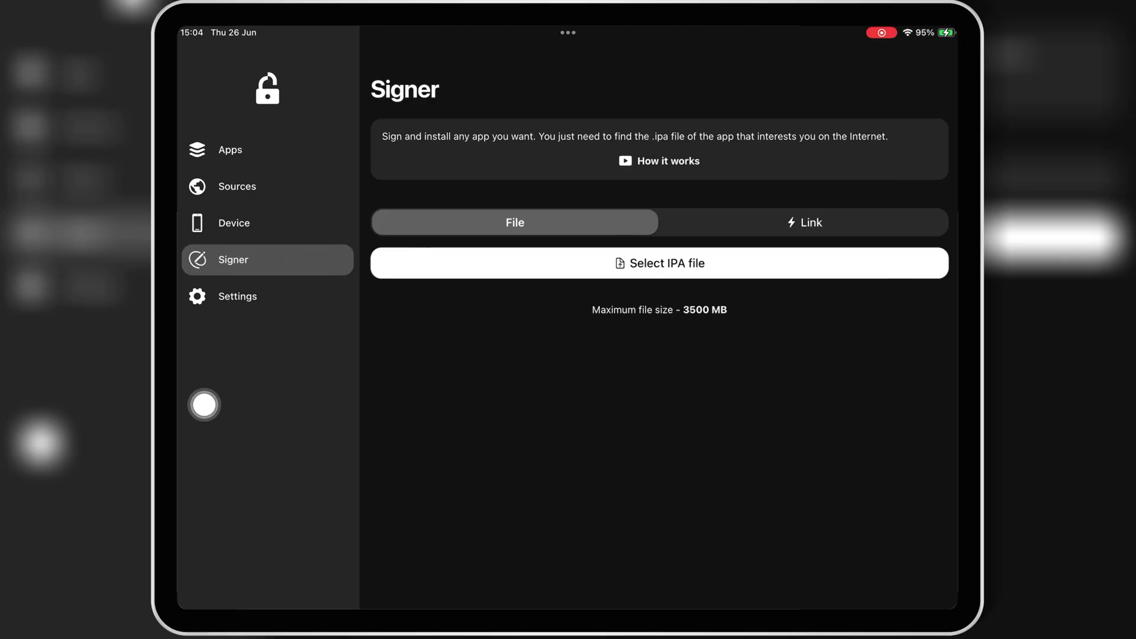
pyautogui.click(667, 264)
pyautogui.click(613, 371)
pyautogui.scroll(-2, 652, 355)
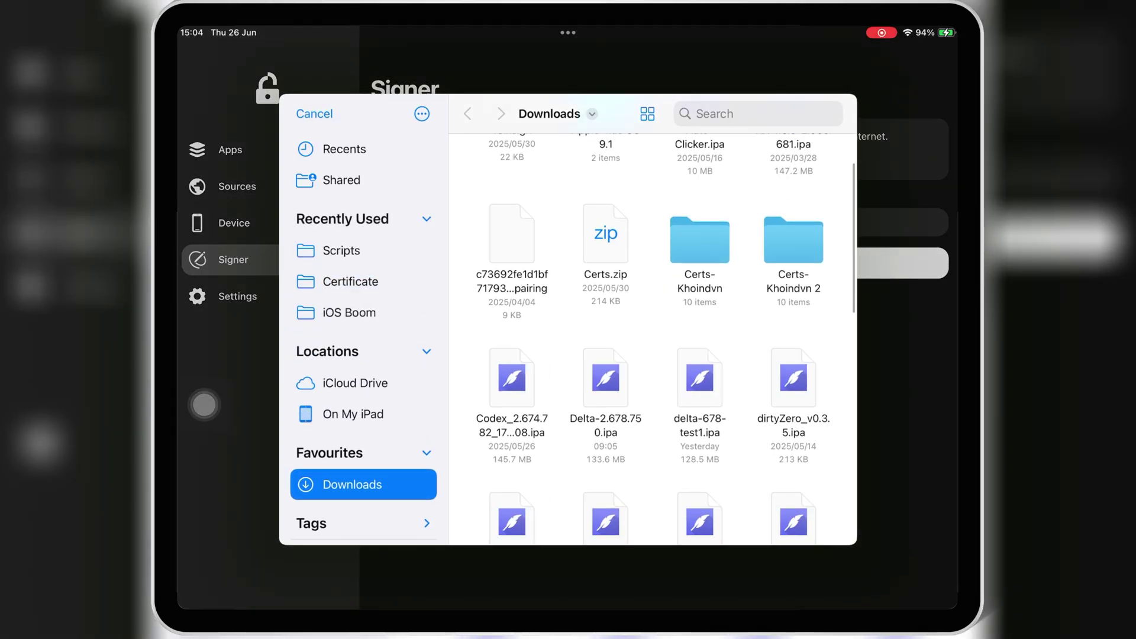
pyautogui.click(700, 393)
# Step: Sign the app, confirm installing it on the iPad, and go Home to watch it install
pyautogui.click(659, 368)
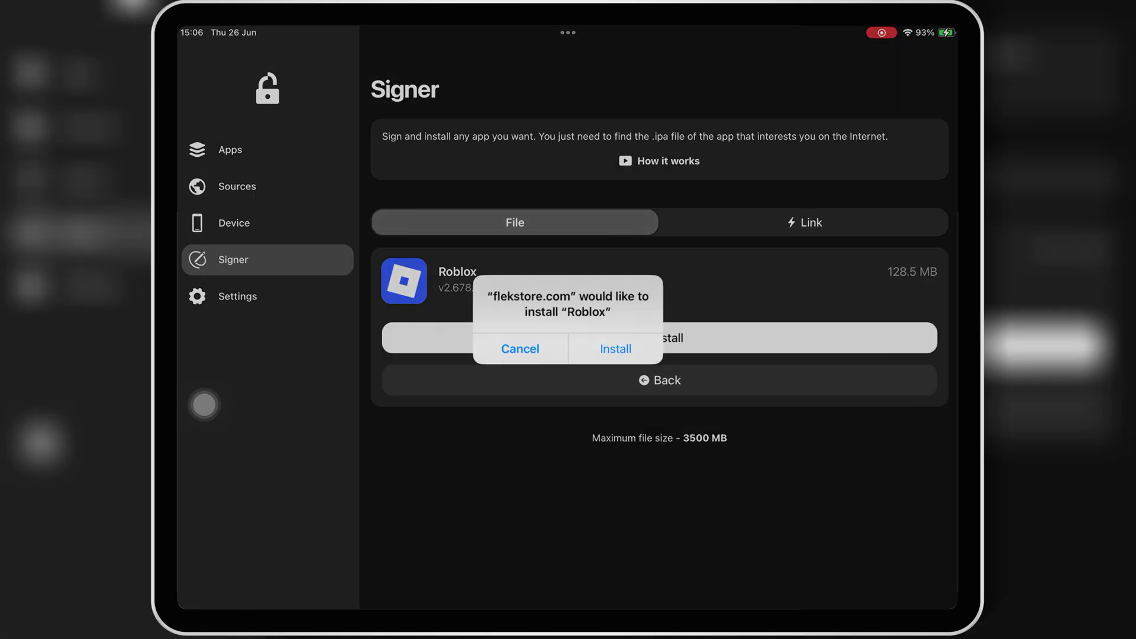
pyautogui.click(616, 348)
pyautogui.click(205, 406)
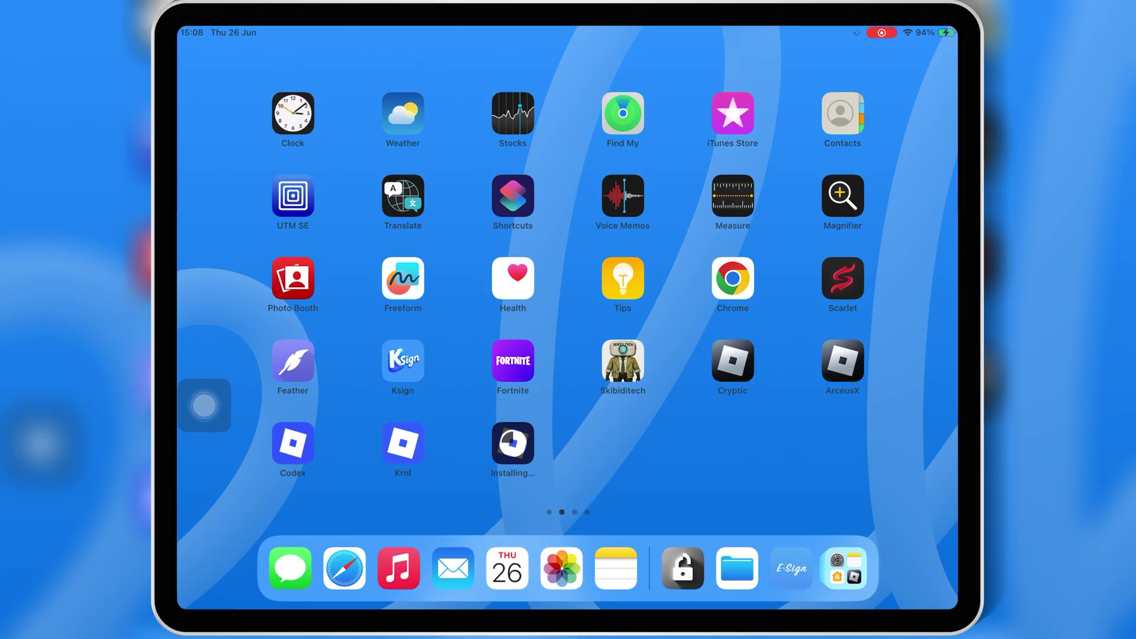
# Step: Launch the newly installed Delta app to Roblox's welcome screen
pyautogui.click(514, 444)
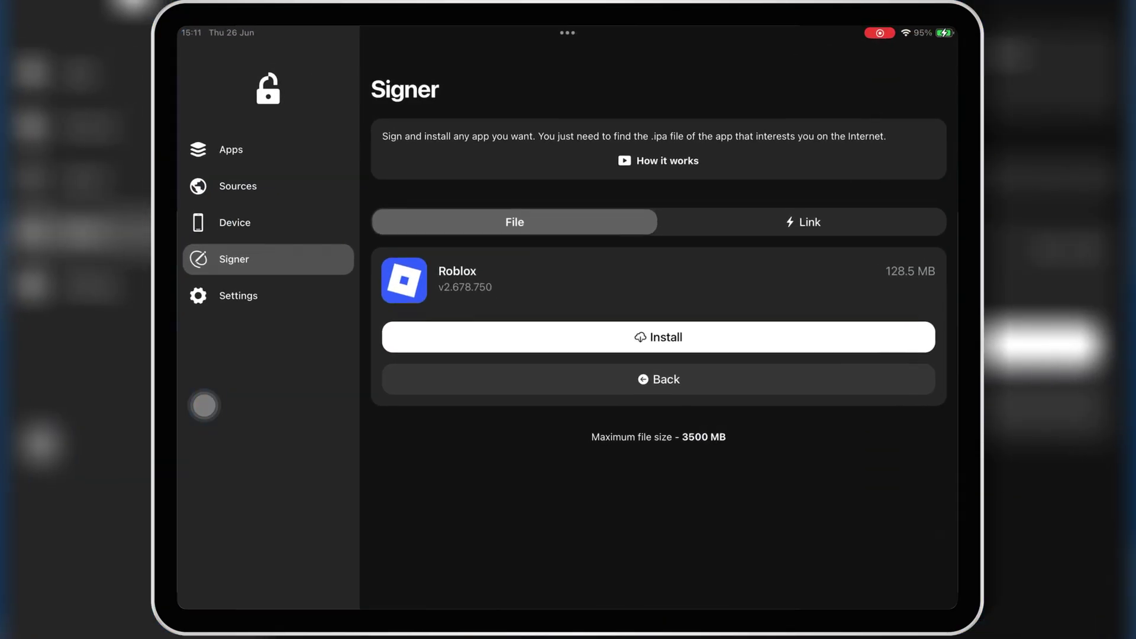
# Step: Review the device page and the partner account's coin transaction history
pyautogui.click(268, 150)
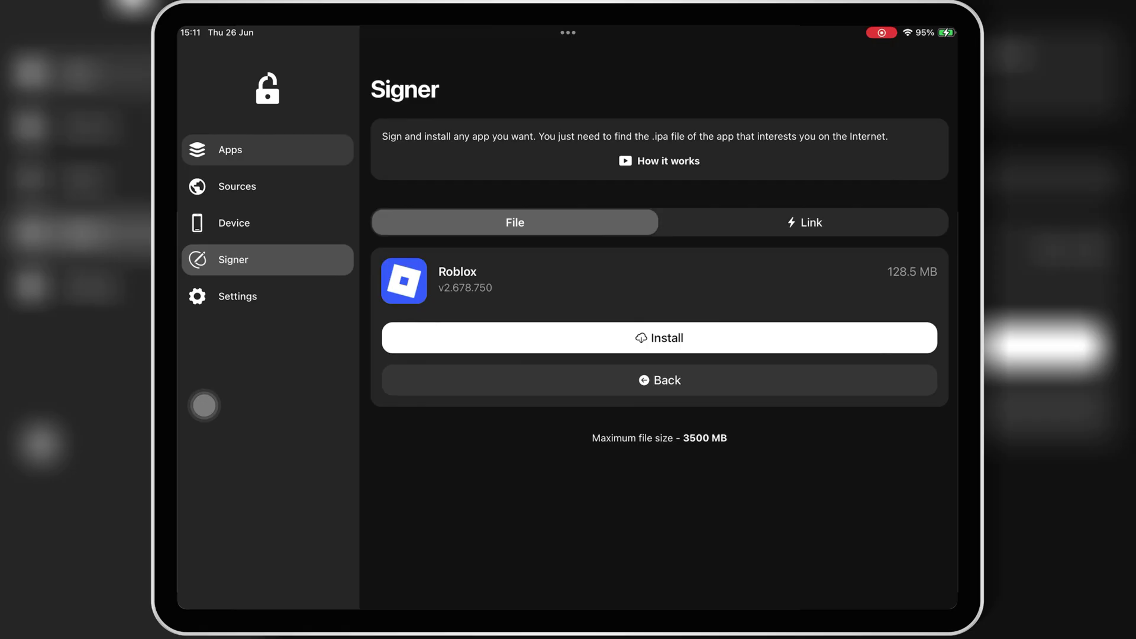
pyautogui.click(237, 296)
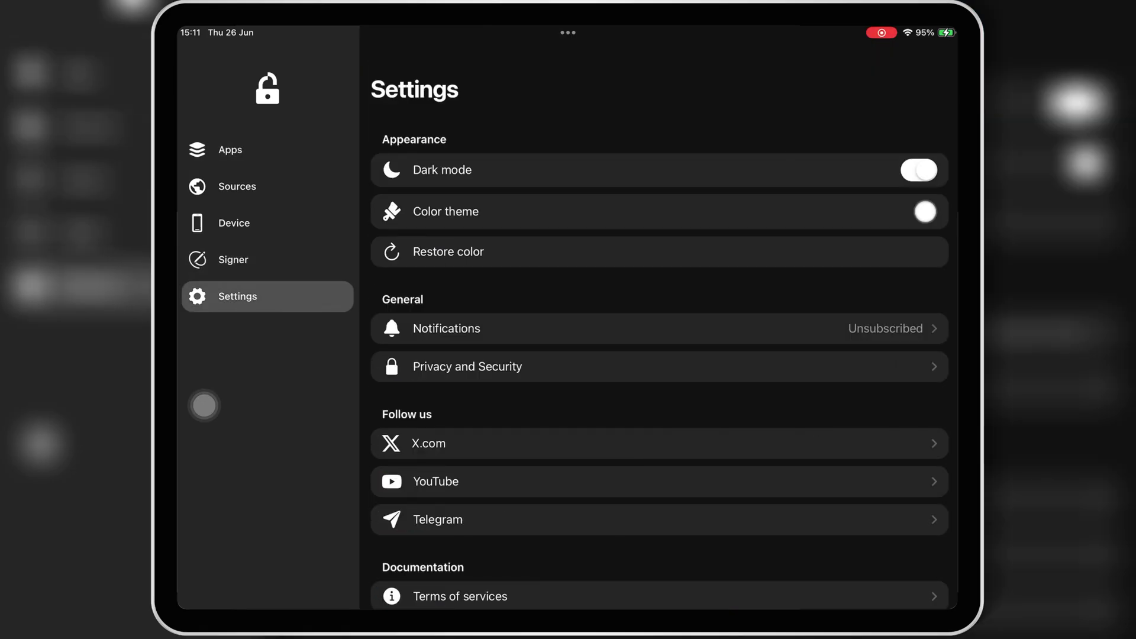
pyautogui.scroll(-2, 659, 355)
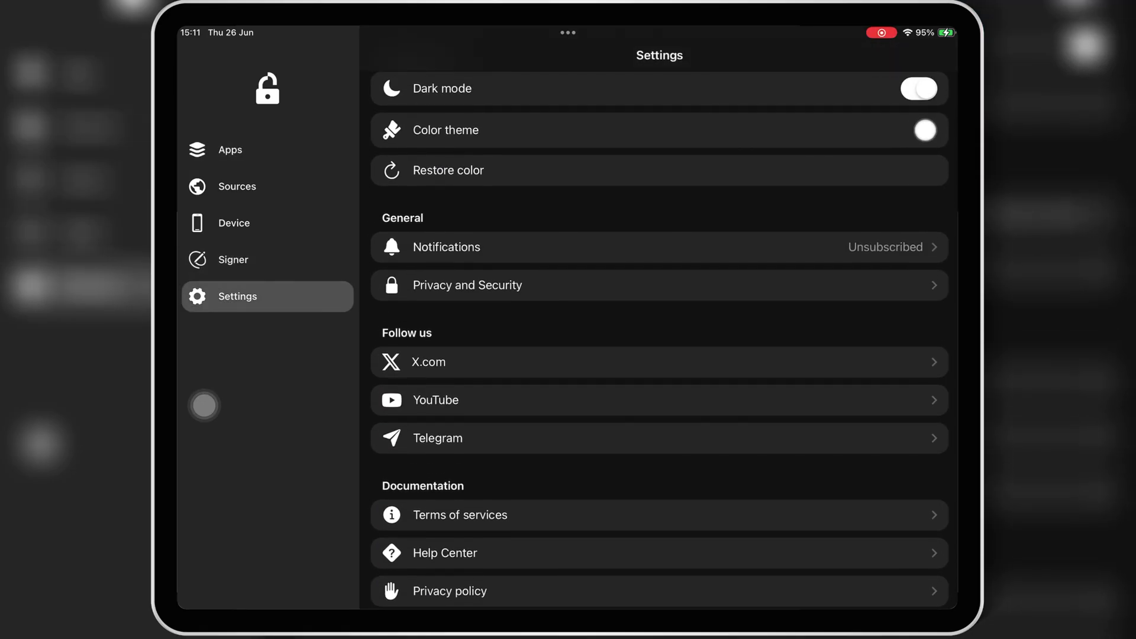
pyautogui.click(233, 224)
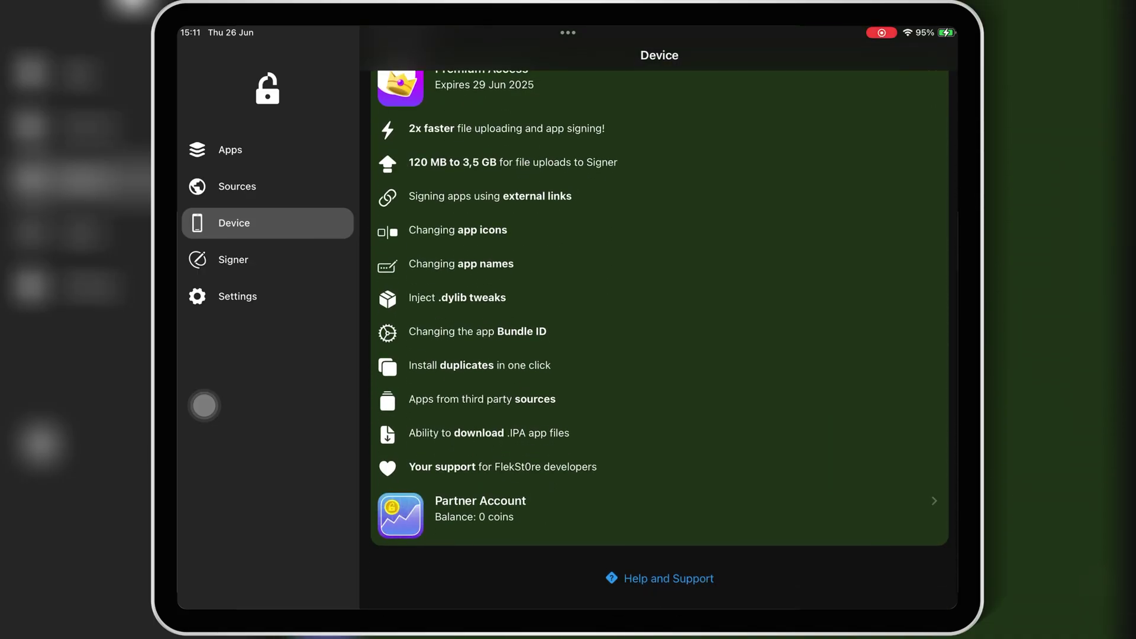
pyautogui.scroll(5, 659, 337)
pyautogui.scroll(2, 659, 338)
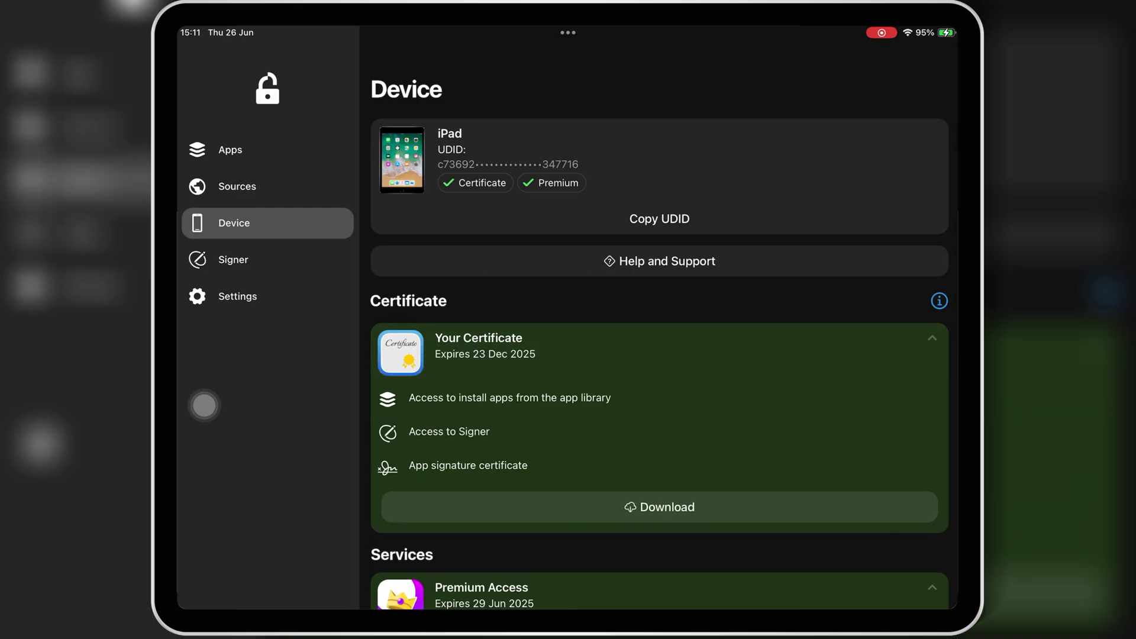
pyautogui.scroll(-10, 659, 337)
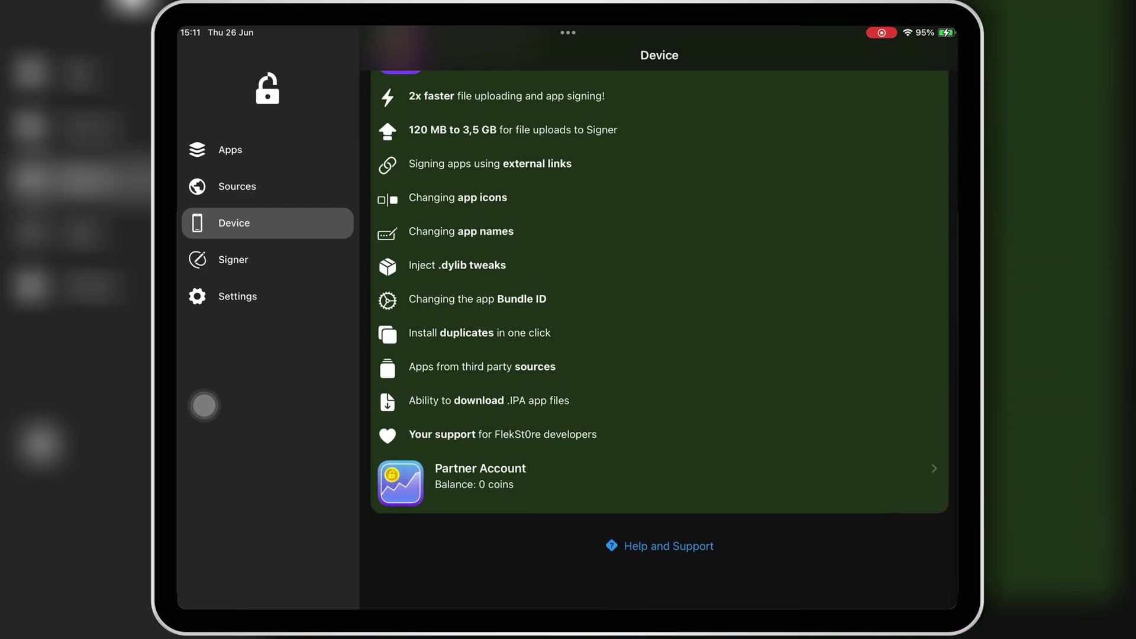
pyautogui.click(480, 474)
pyautogui.click(517, 176)
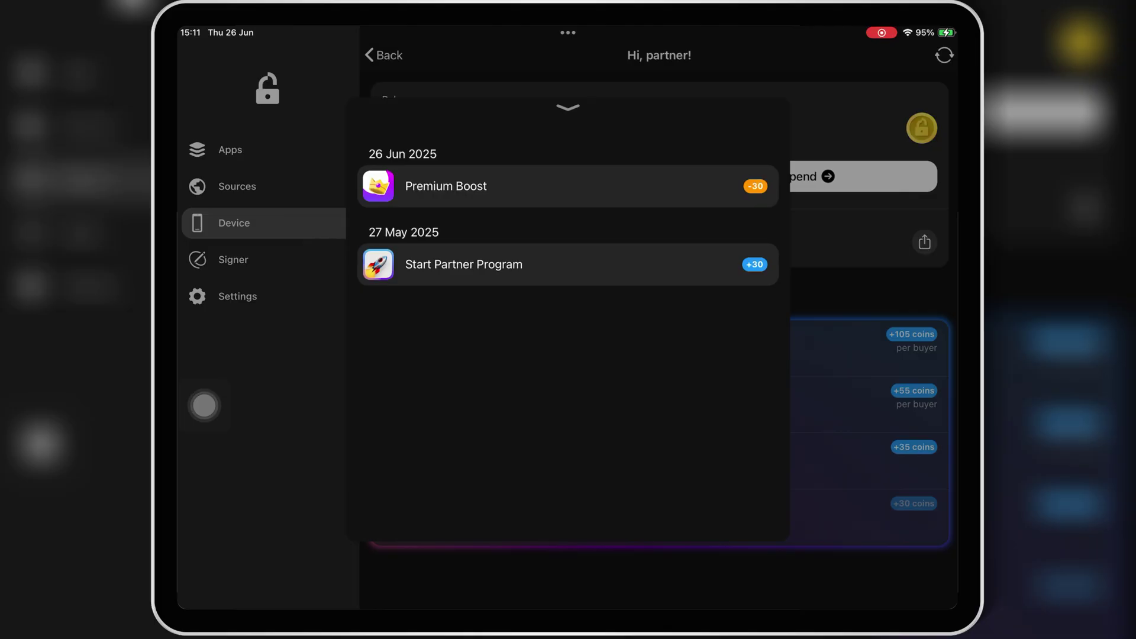
pyautogui.click(852, 577)
# Step: Check the four app sources and return to FlekSt0re's app catalogue
pyautogui.click(384, 56)
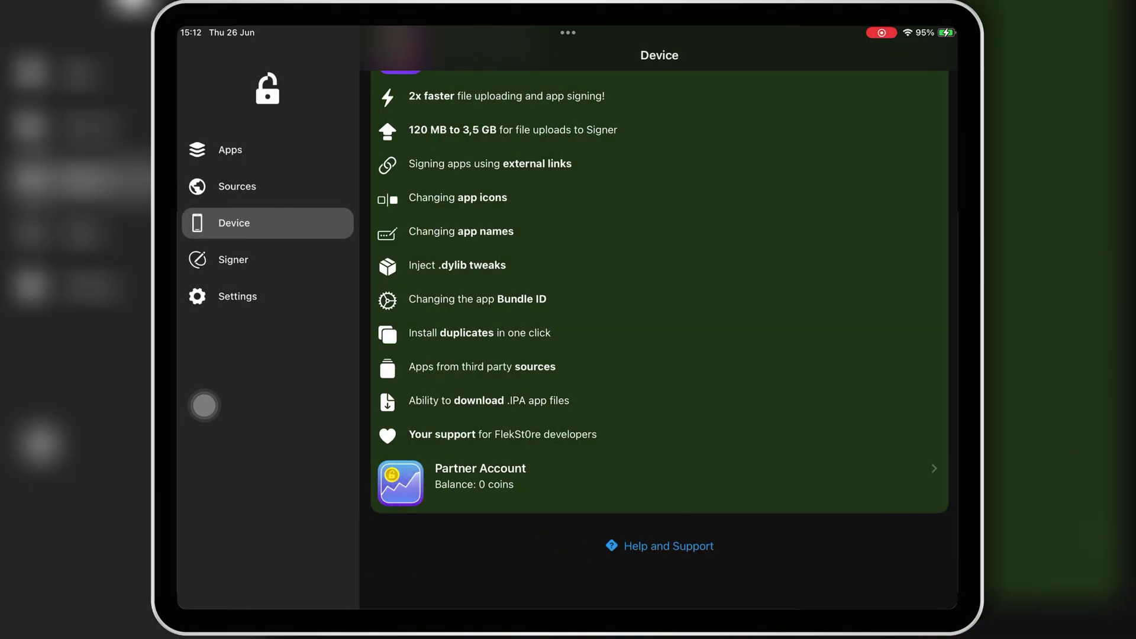
pyautogui.click(237, 186)
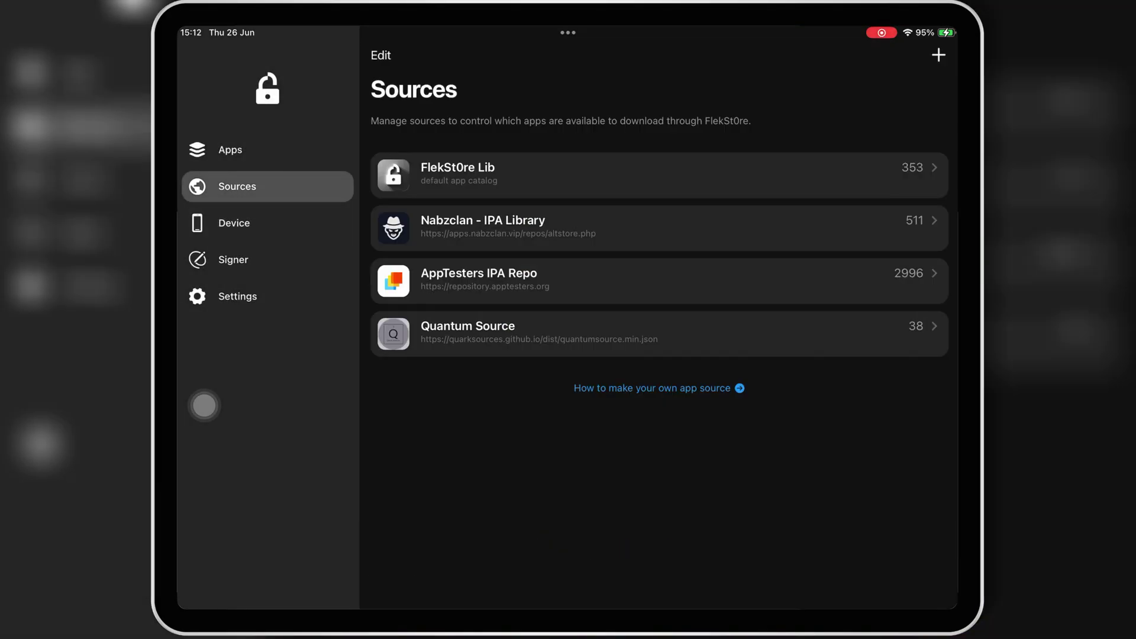
pyautogui.click(238, 296)
pyautogui.click(230, 150)
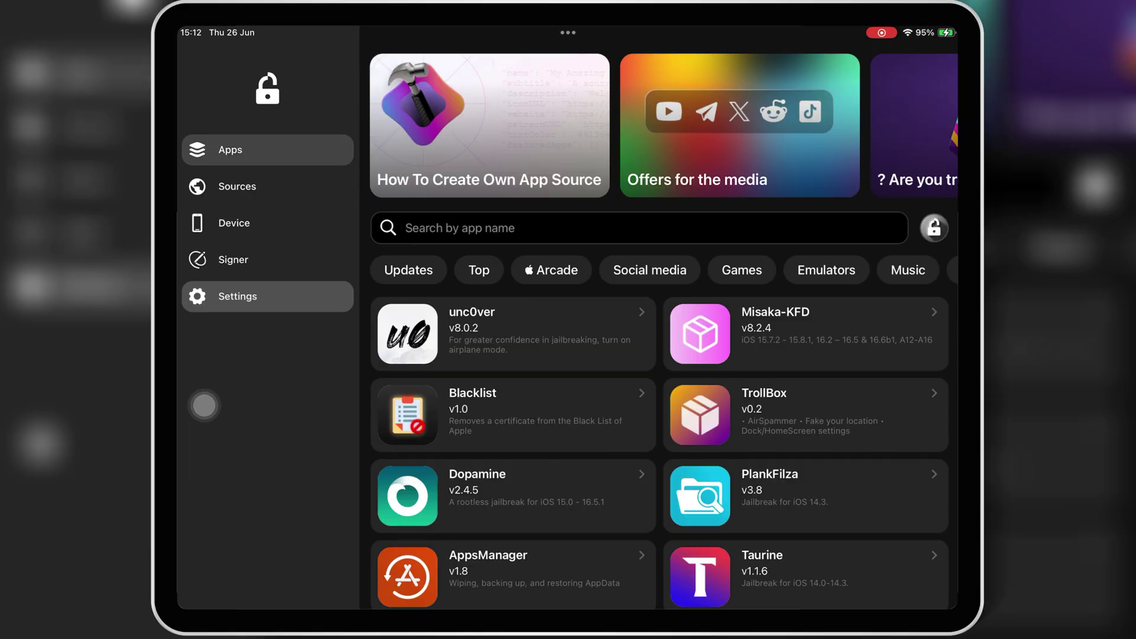